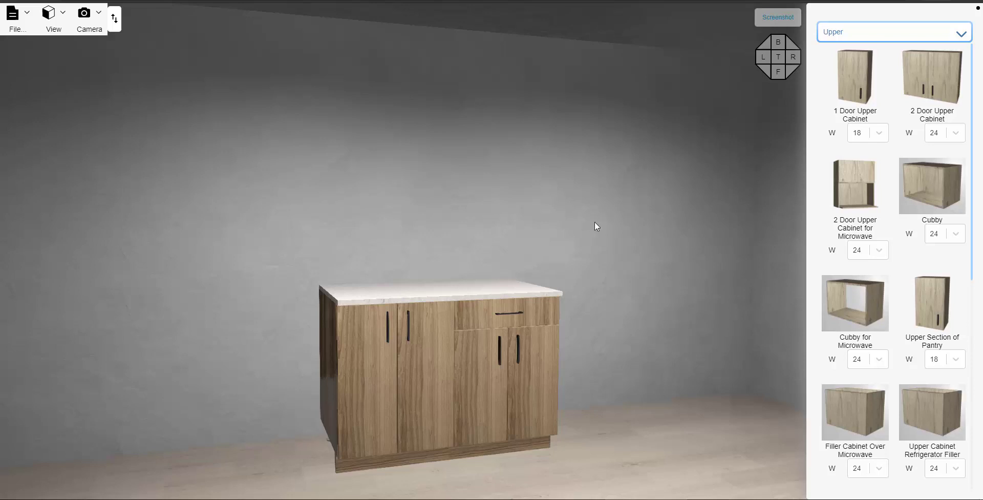
# Set the 2 Door Upper Cabinet width to 36 and place it above the base cabinet
pyautogui.moveTo(596, 226); pyautogui.dragTo(611, 225, button='right')
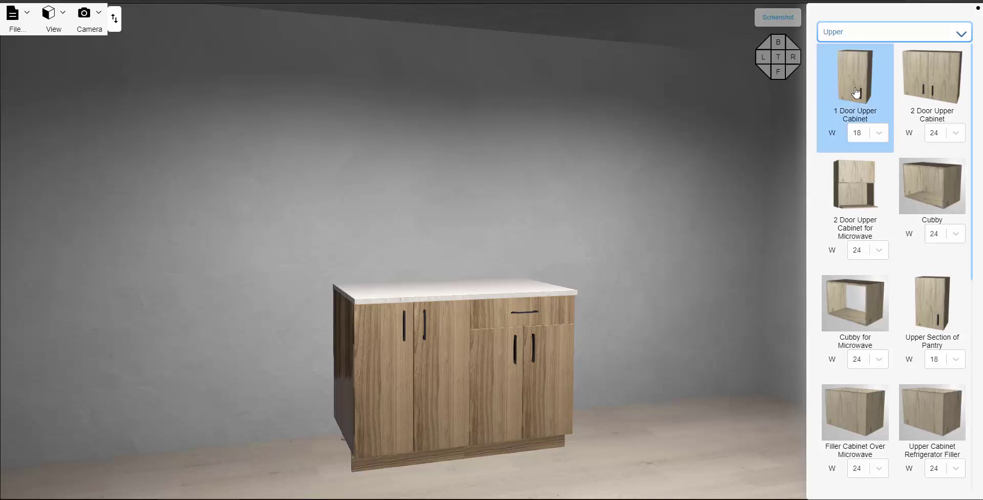
pyautogui.click(879, 134)
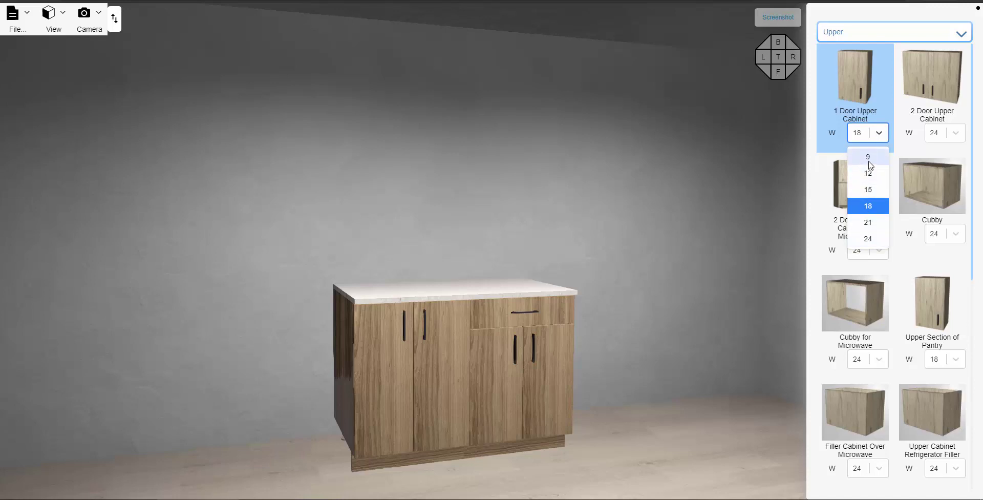
pyautogui.click(957, 133)
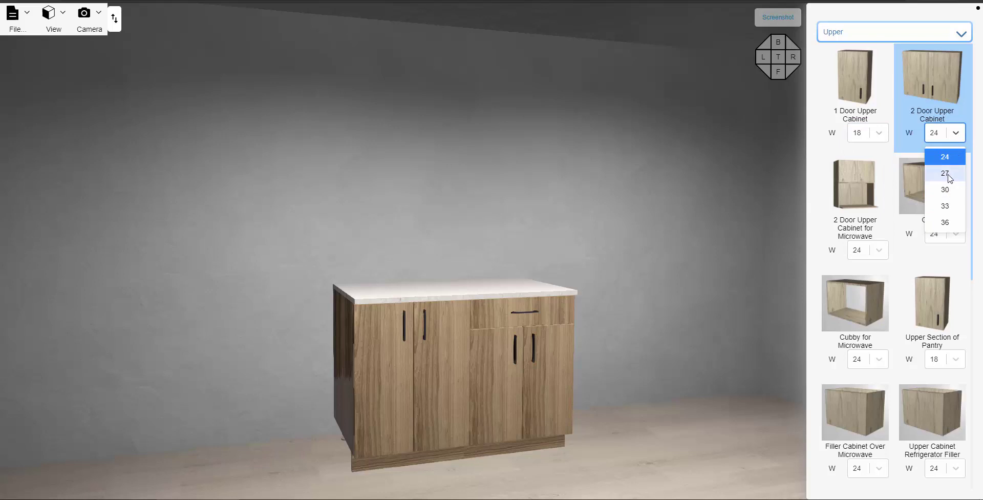
pyautogui.click(945, 221)
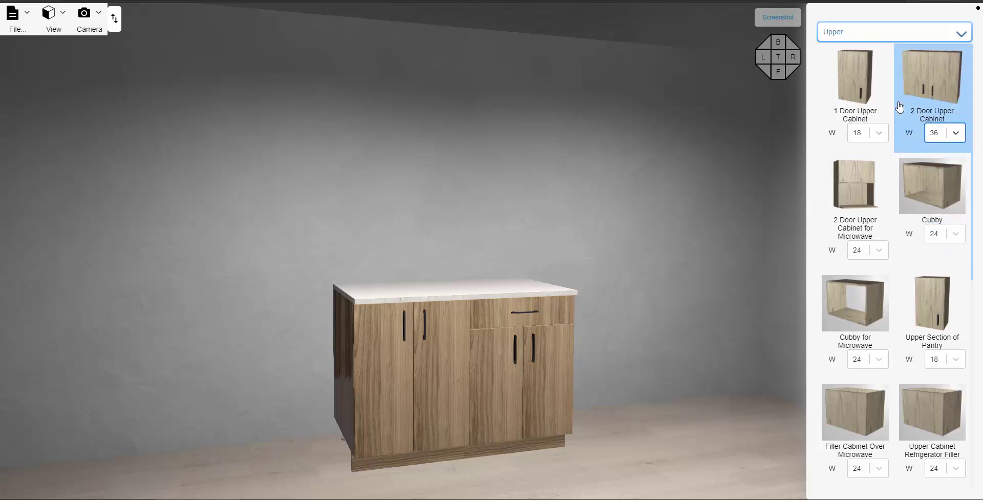
pyautogui.moveTo(929, 87); pyautogui.dragTo(581, 150)
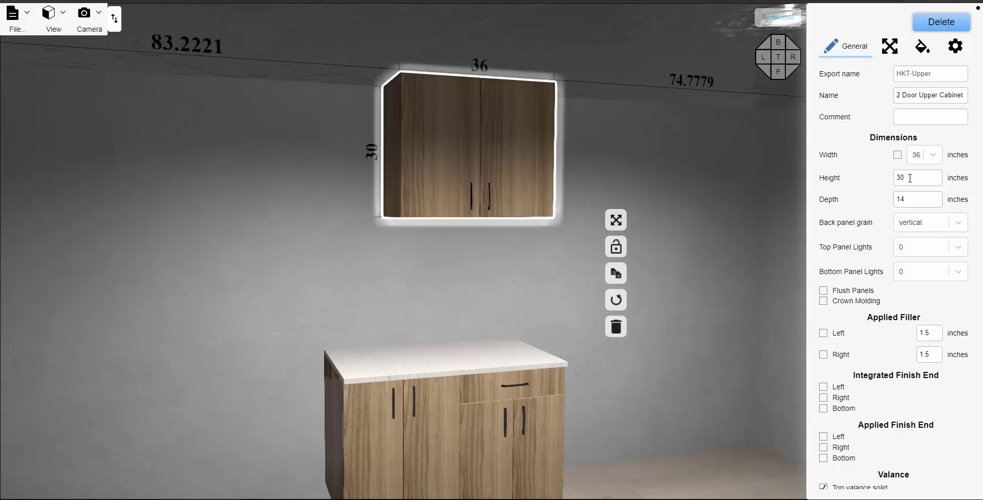
# Change the upper cabinet's Height from 30 to 24 and deselect it
pyautogui.doubleClick(910, 178)
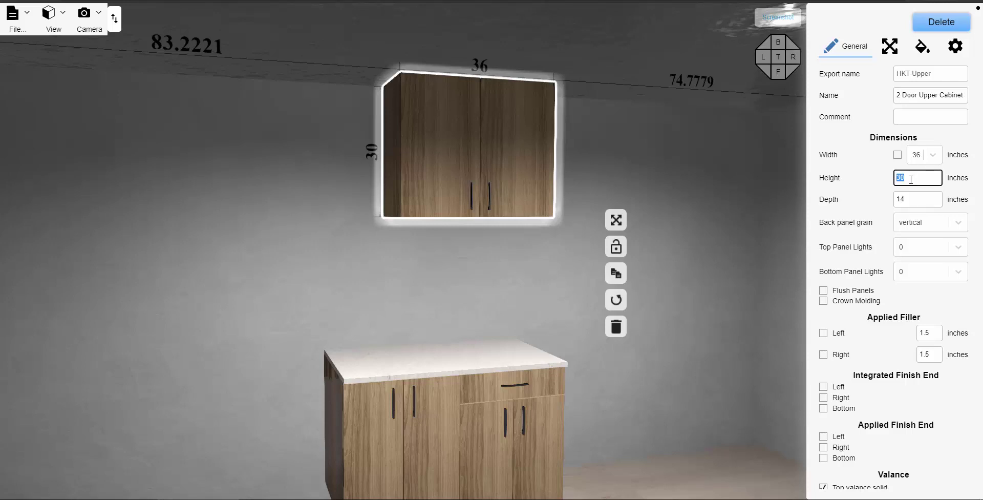
pyautogui.write('24')
pyautogui.press('Return')
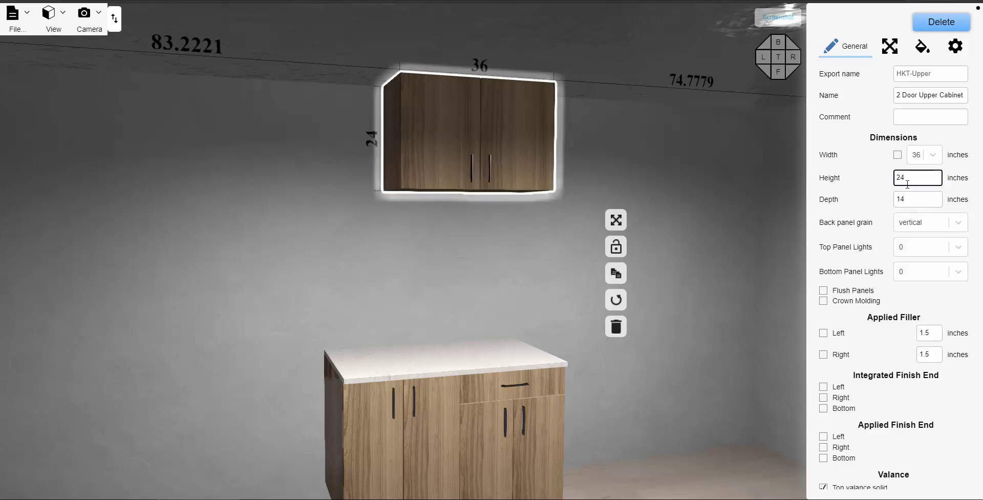
pyautogui.click(689, 163)
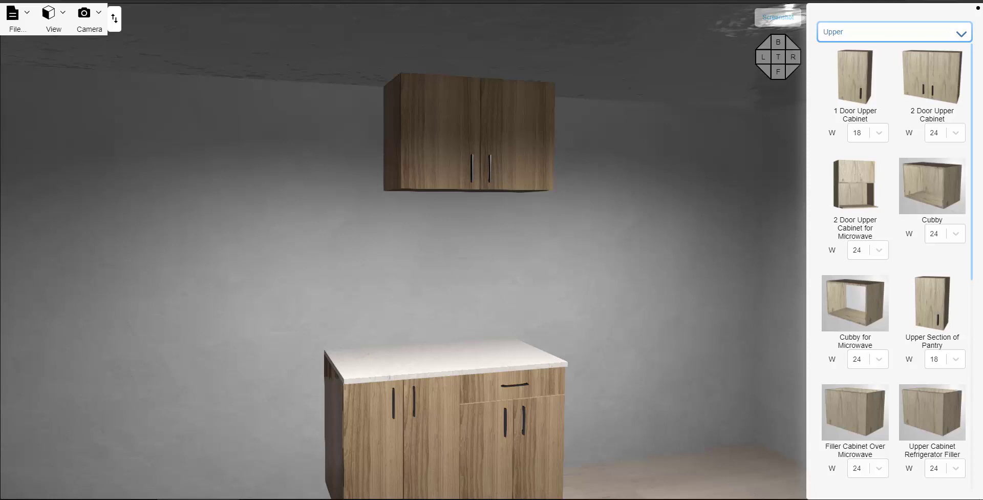
# In the other project, set the 2 Door Upper width to 34 and hang it on the back wall
pyautogui.moveTo(157, 499)
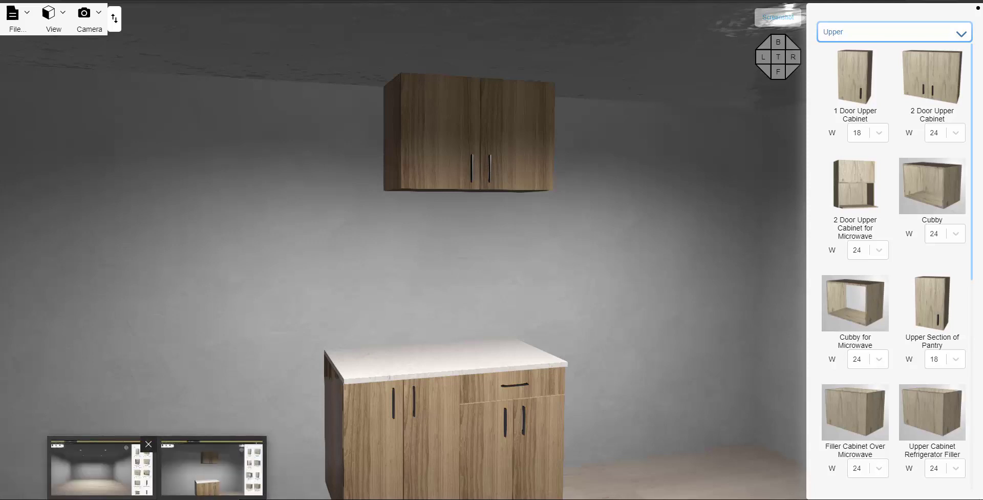
pyautogui.click(92, 467)
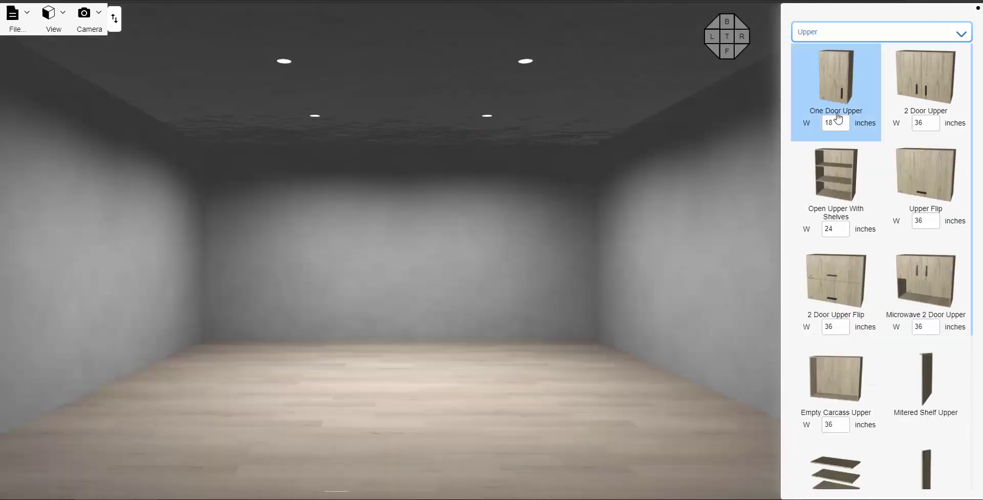
pyautogui.click(927, 121)
pyautogui.press('BackSpace')
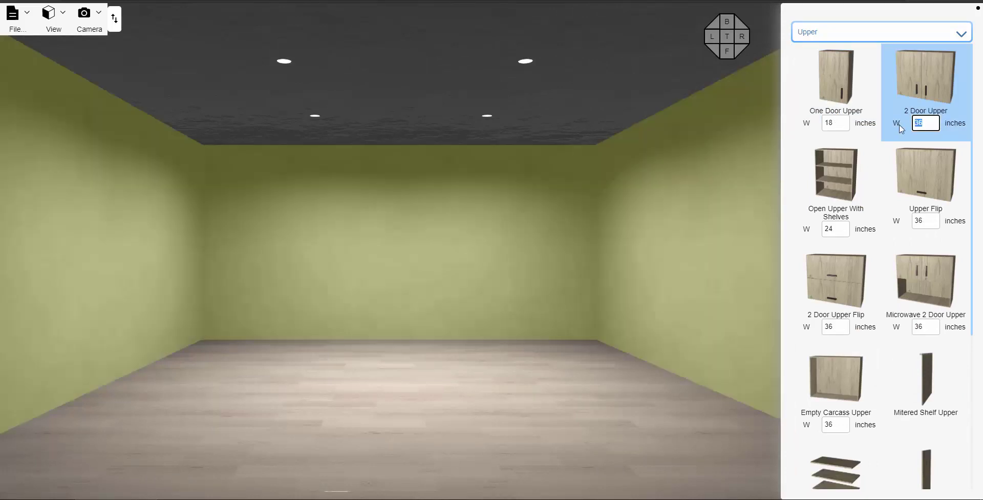
pyautogui.write('4.5')
pyautogui.moveTo(930, 89); pyautogui.dragTo(432, 132)
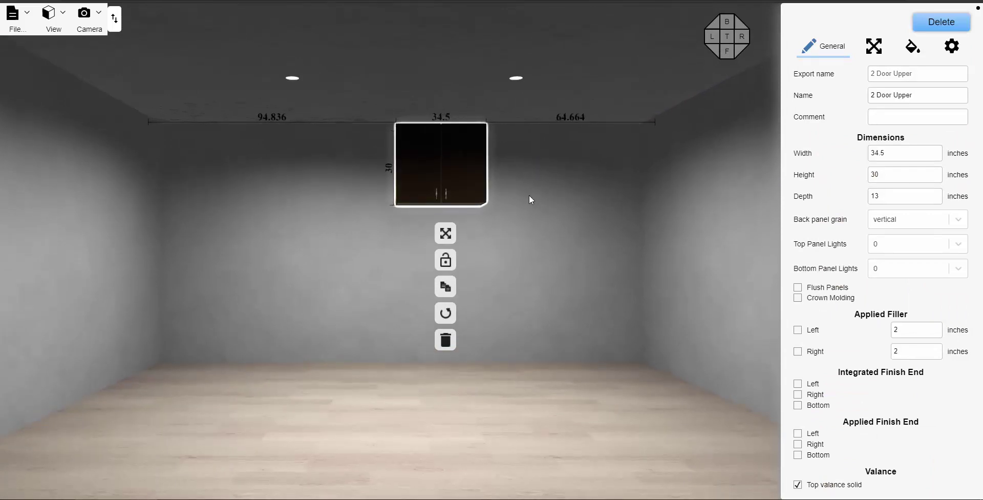
pyautogui.click(537, 283)
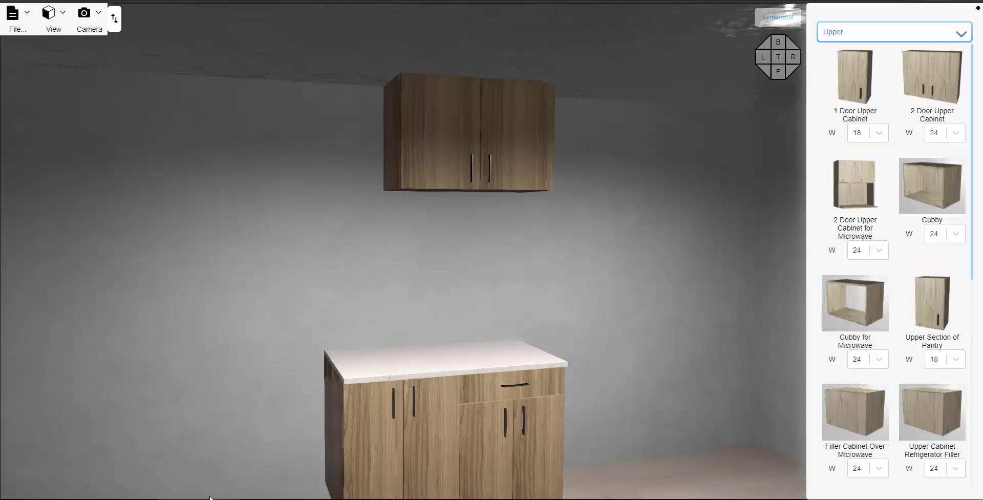
# Enable a custom Width on the upper cabinet and enter 37
pyautogui.click(511, 132)
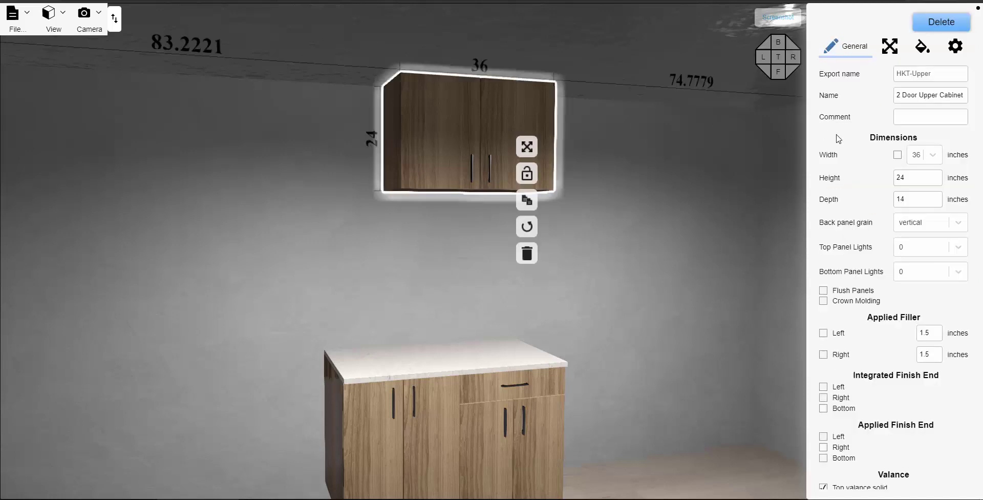
pyautogui.click(937, 156)
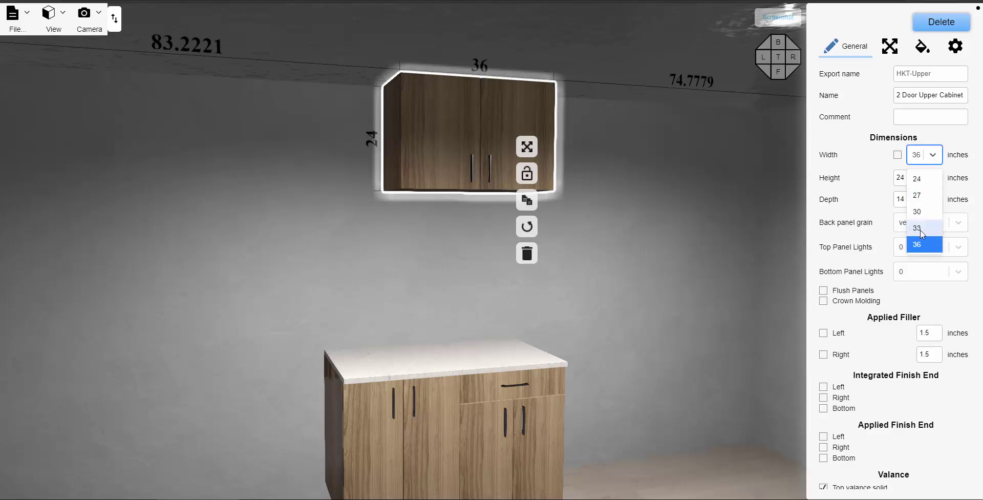
pyautogui.click(899, 157)
pyautogui.click(898, 155)
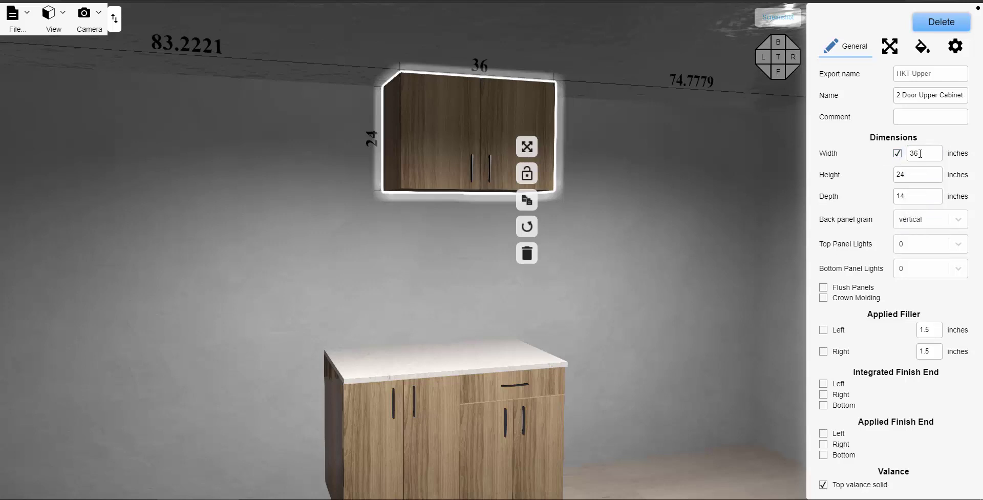
pyautogui.doubleClick(922, 153)
pyautogui.write('37')
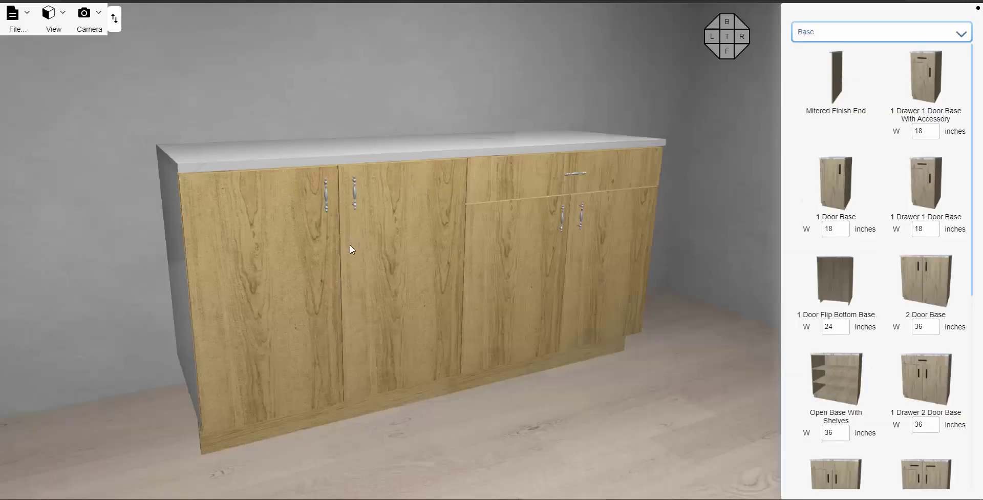
# Swing the left 2 Door Base cabinet's two doors open to 65 degrees
pyautogui.click(351, 249)
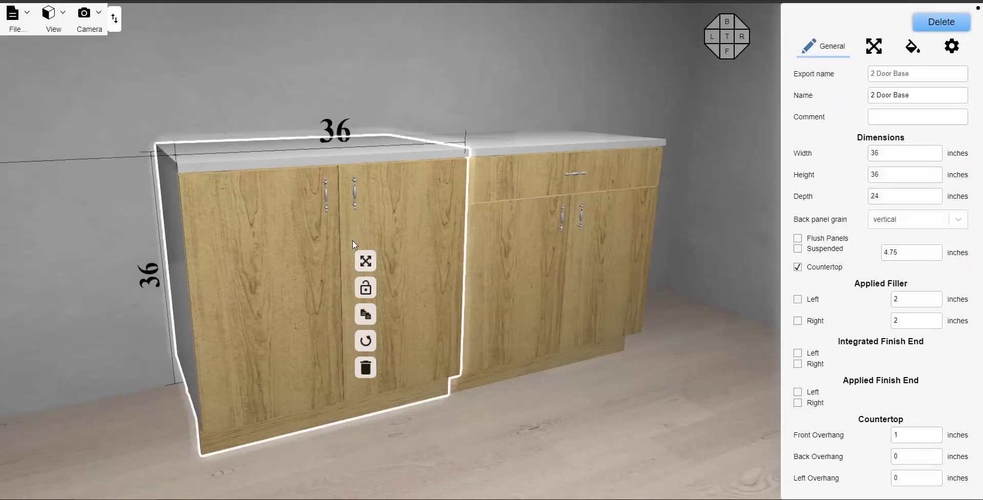
pyautogui.click(951, 46)
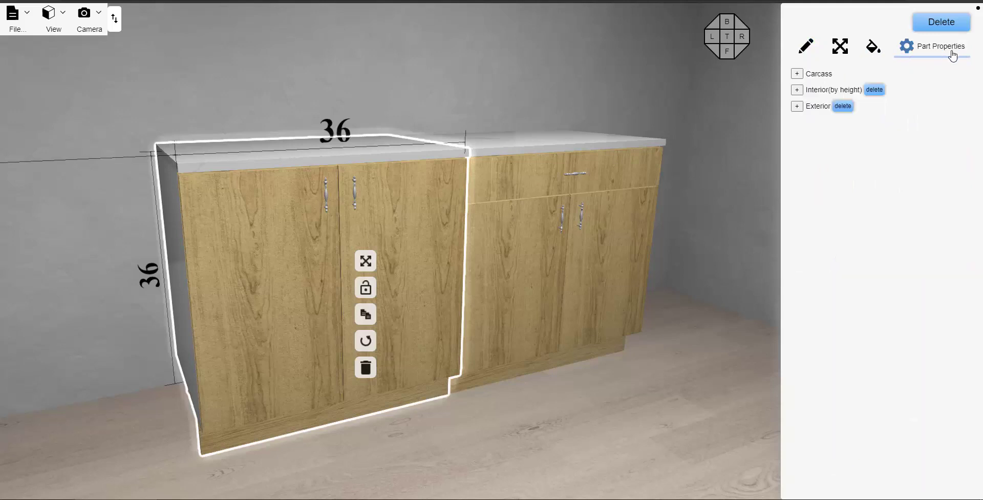
pyautogui.click(797, 106)
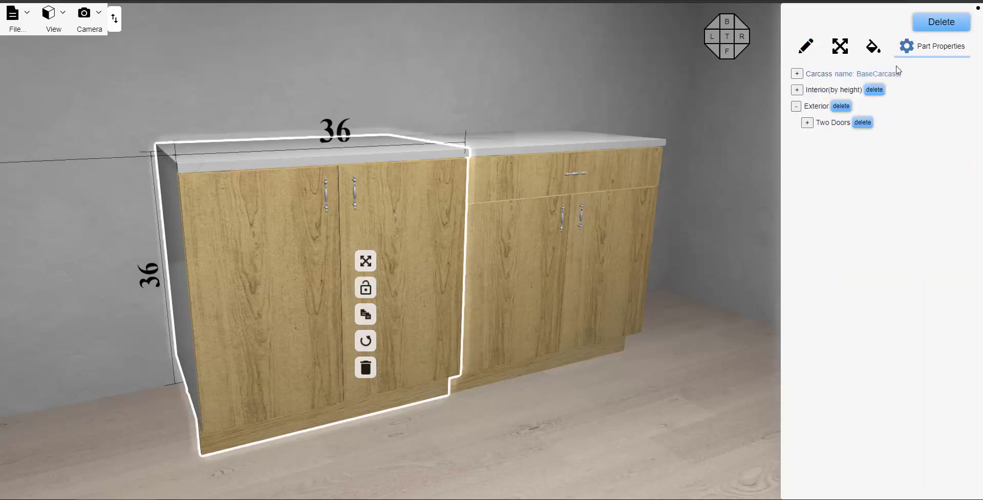
pyautogui.click(807, 123)
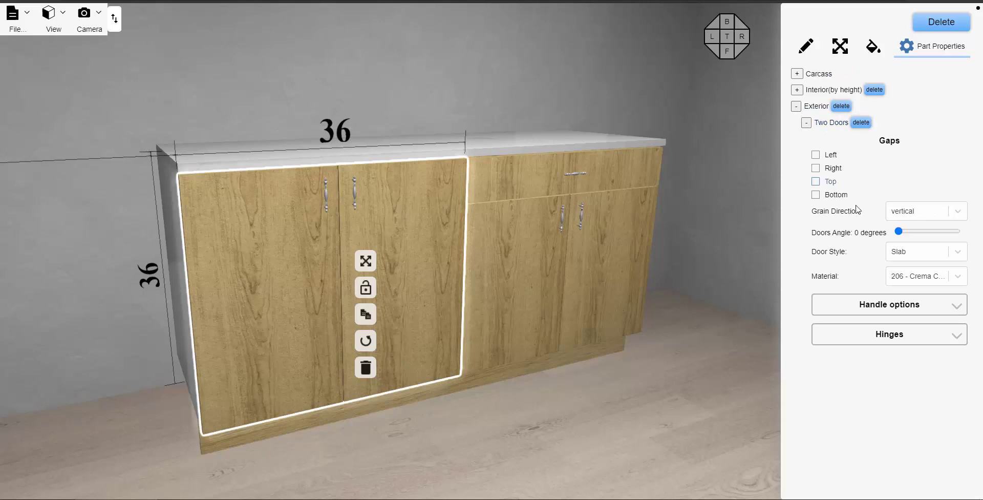
pyautogui.moveTo(899, 231); pyautogui.dragTo(948, 236)
# Set the cabinet's Box content to one vertical shelf divider
pyautogui.click(797, 90)
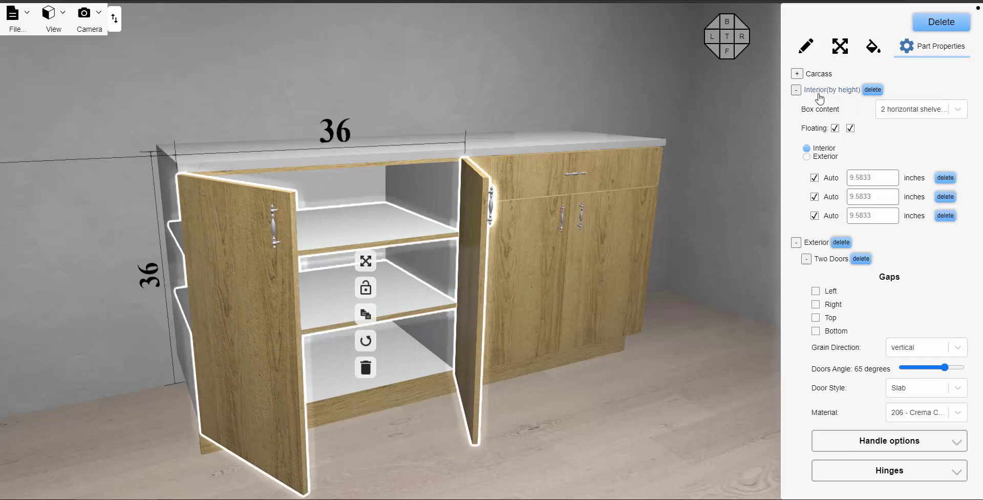
pyautogui.click(958, 112)
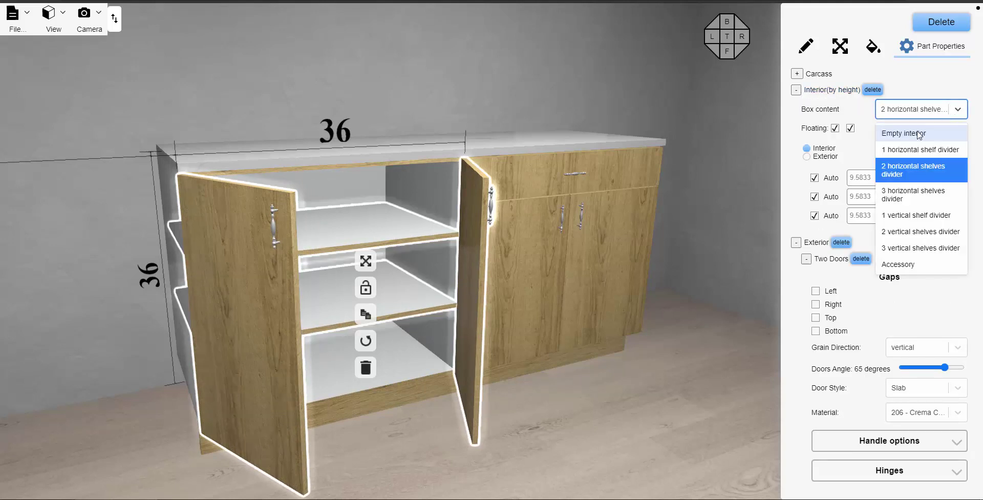
pyautogui.click(908, 151)
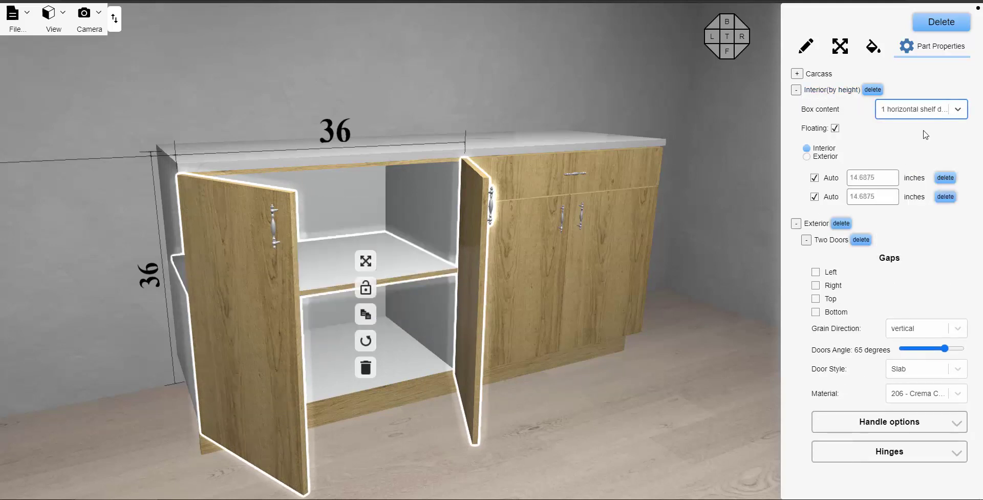
pyautogui.click(957, 110)
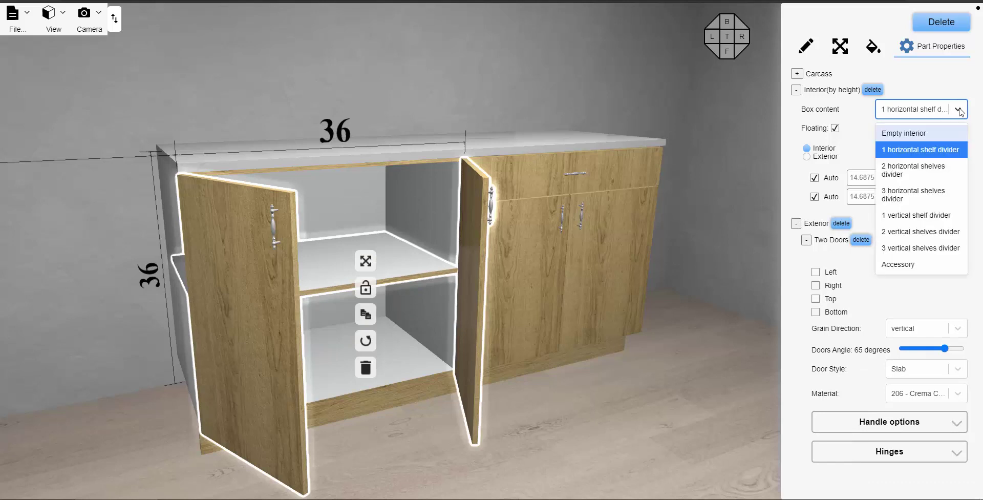
pyautogui.click(907, 215)
pyautogui.click(528, 97)
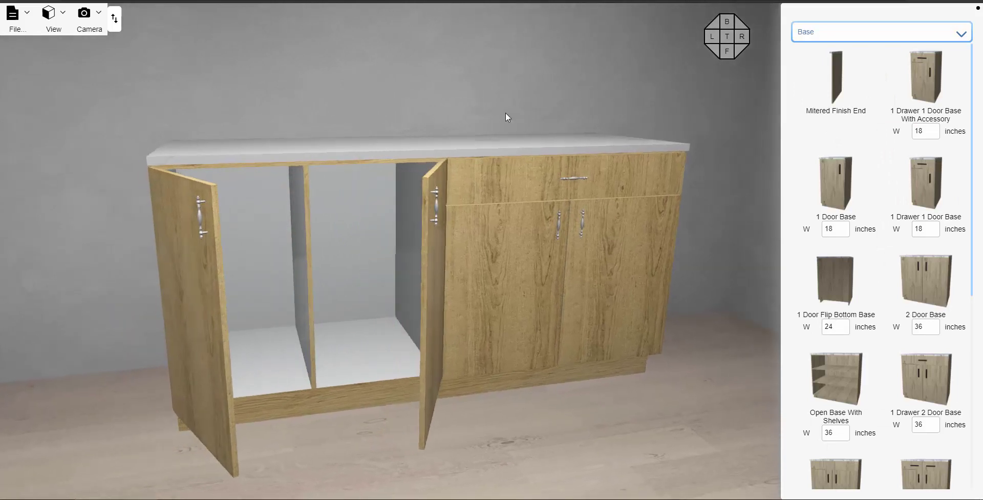
# Turn on a left finish end for the left 2 Door Base cabinet
pyautogui.click(350, 235)
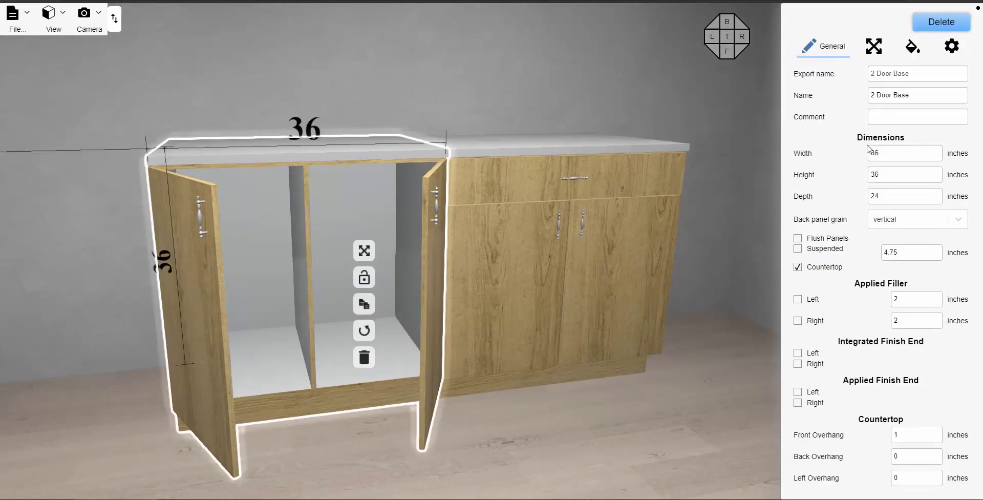
pyautogui.scroll(-3, 834, 198)
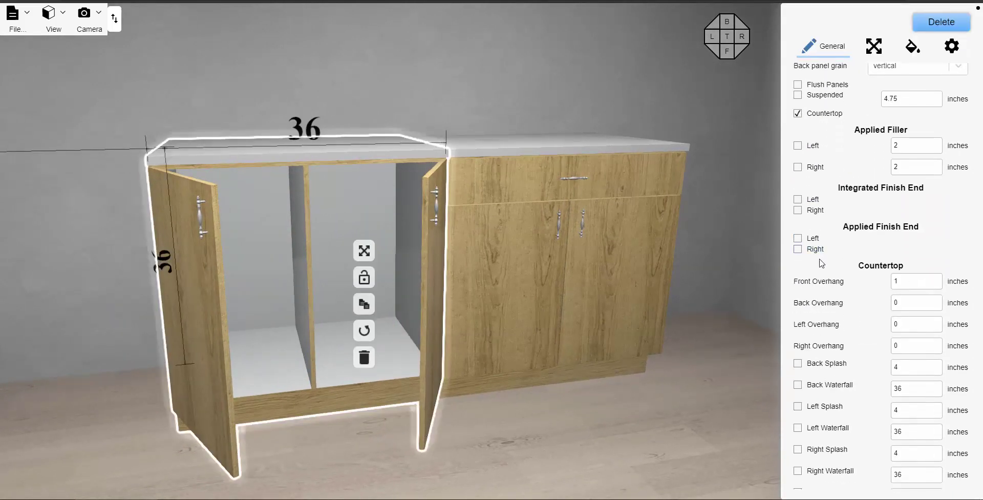
pyautogui.click(799, 201)
pyautogui.click(395, 117)
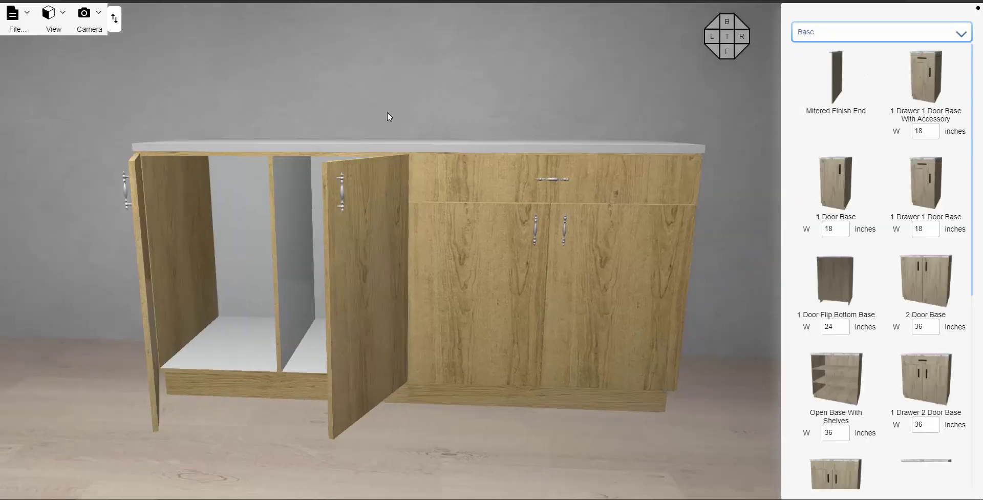
pyautogui.moveTo(411, 117)
pyautogui.mouseDown()
pyautogui.moveTo(465, 118)
pyautogui.moveTo(403, 119)
pyautogui.mouseUp()
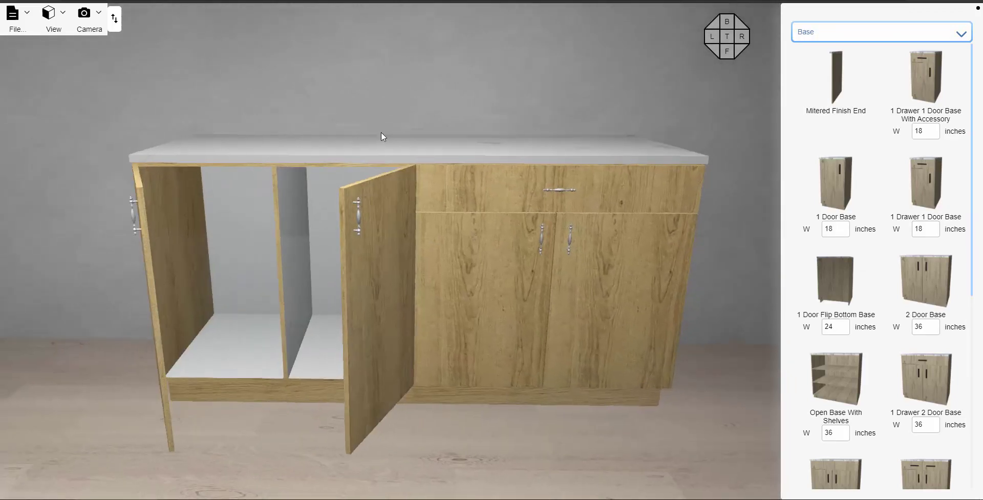
# Uncheck Integrated Finish End Left and check Applied Finish End Left instead
pyautogui.click(248, 220)
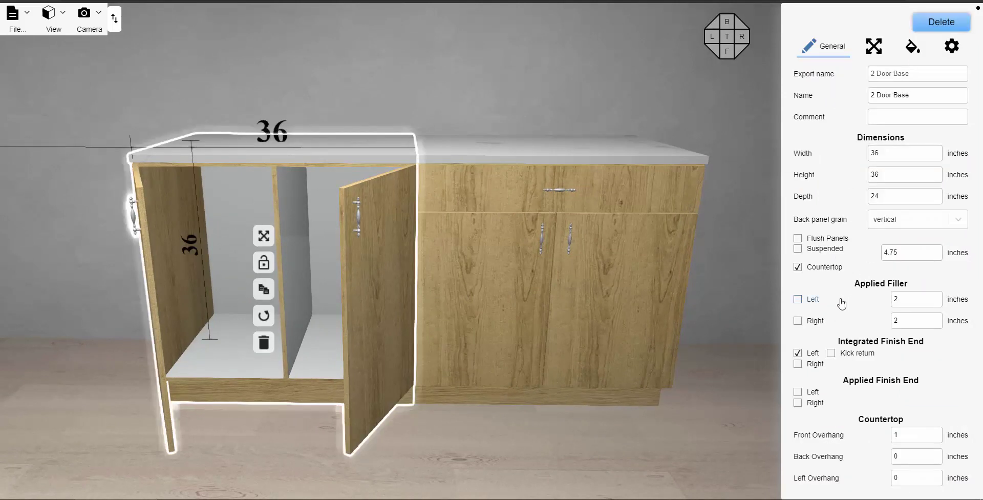
pyautogui.click(799, 354)
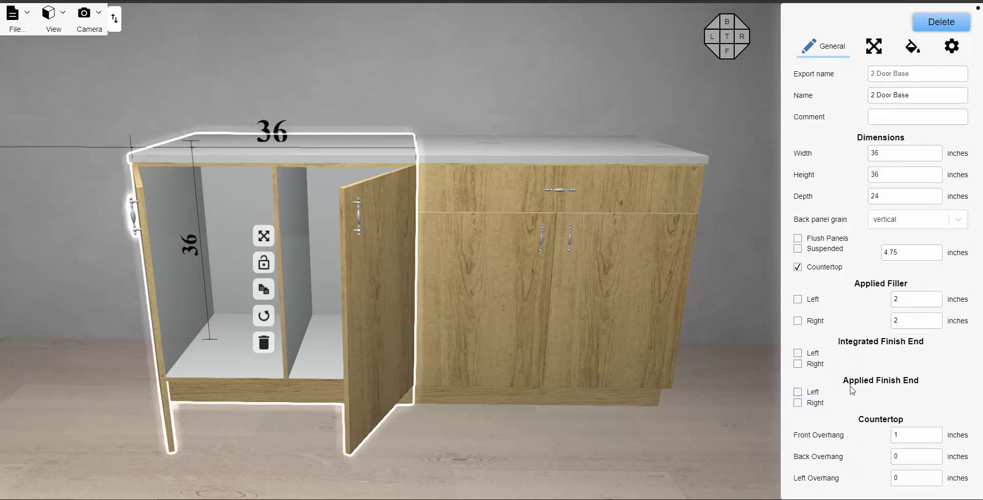
pyautogui.click(799, 393)
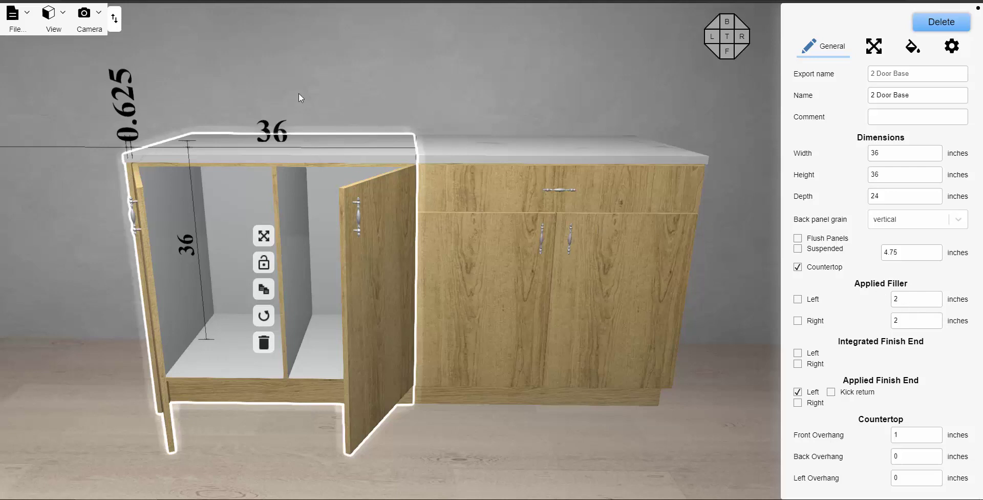
pyautogui.click(343, 97)
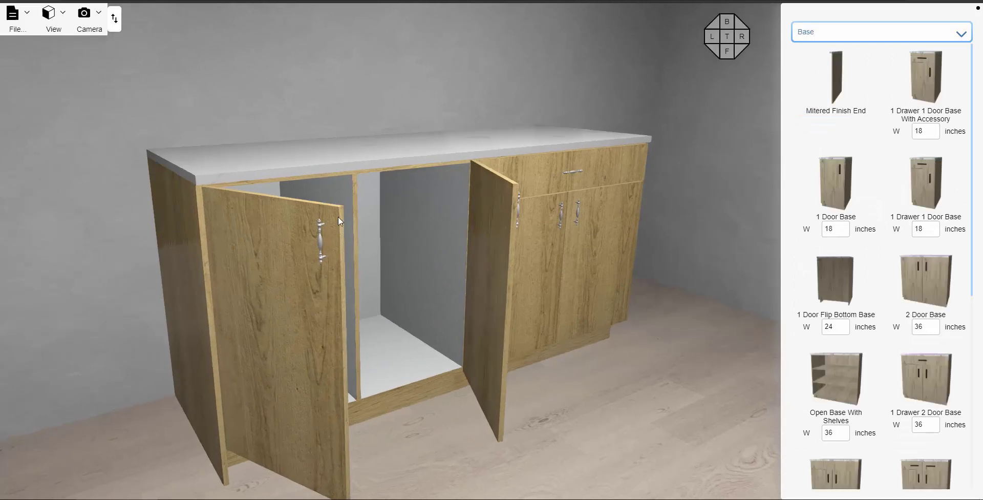
# Leave the applied left finish end without a kick return
pyautogui.click(338, 219)
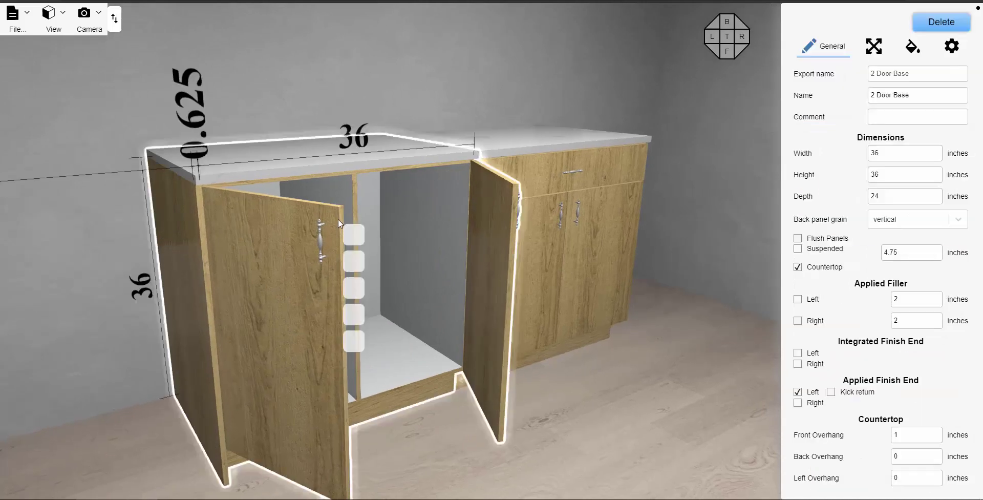
pyautogui.click(833, 393)
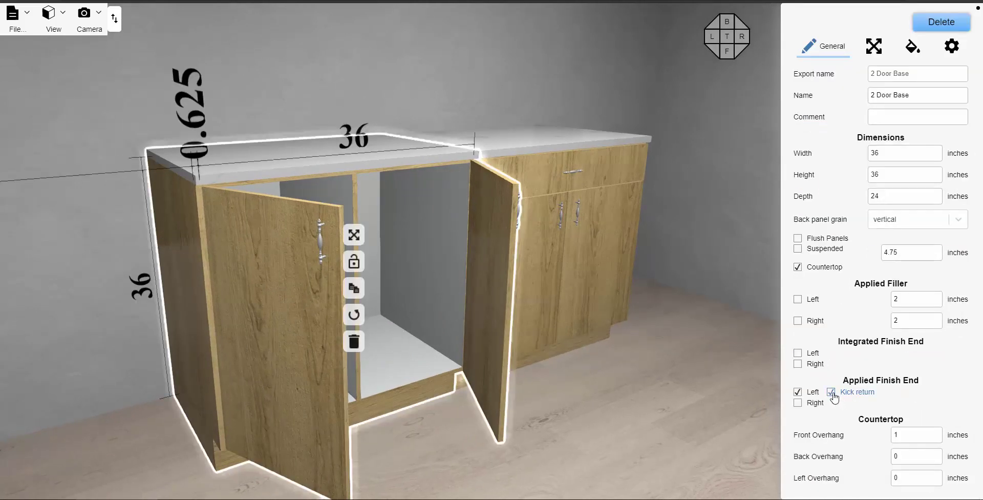
pyautogui.click(833, 393)
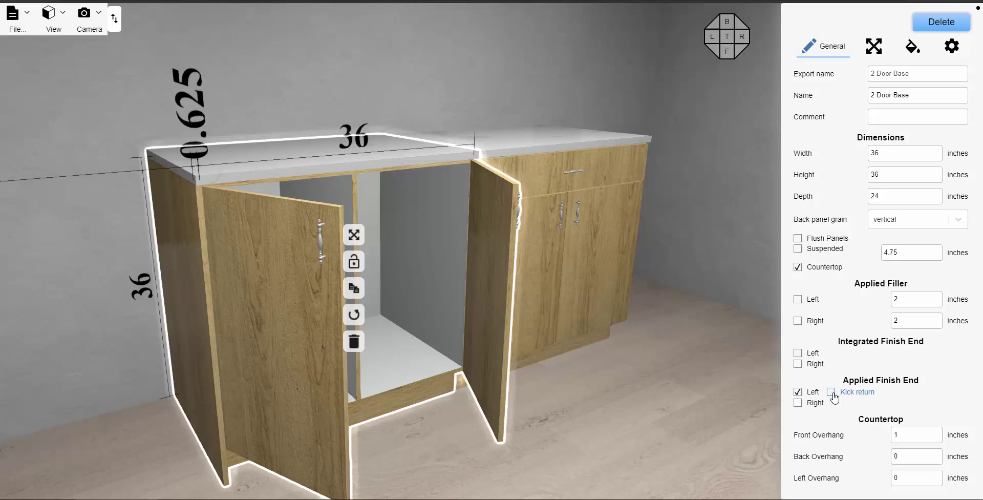
pyautogui.click(832, 393)
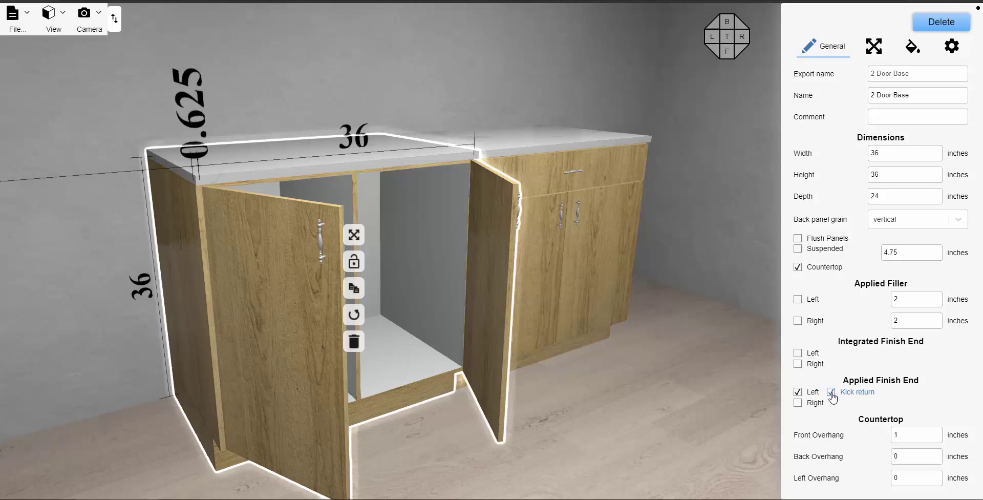
pyautogui.click(832, 392)
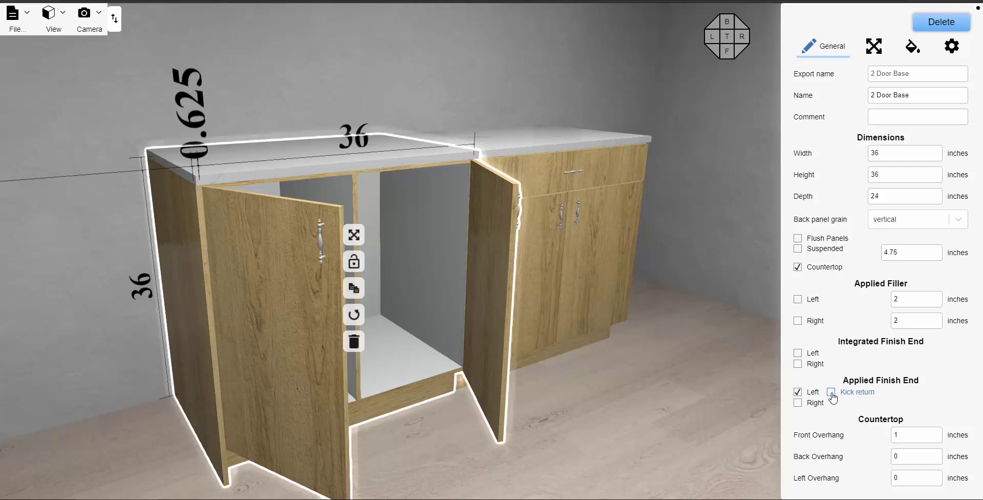
pyautogui.click(509, 94)
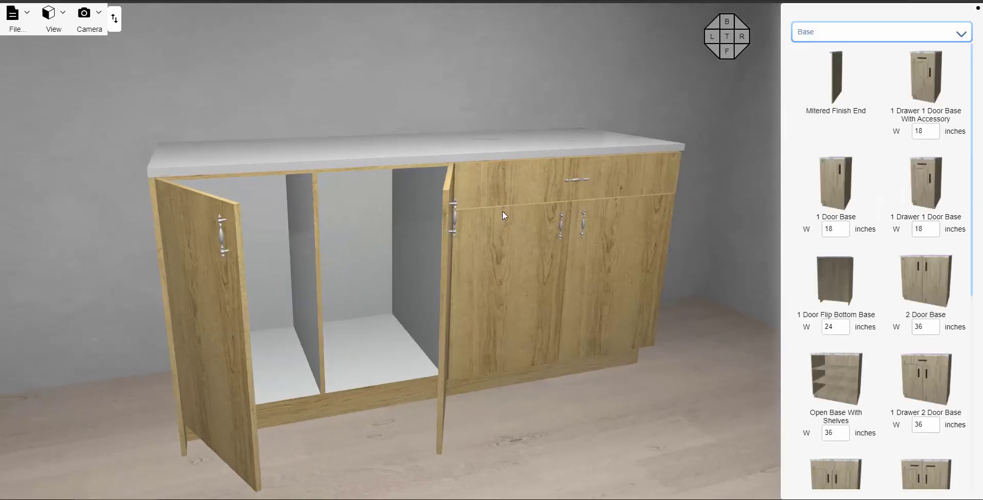
# In Project Settings > Materials, set Door and Drawer Grain Direction to horizontal
pyautogui.click(14, 18)
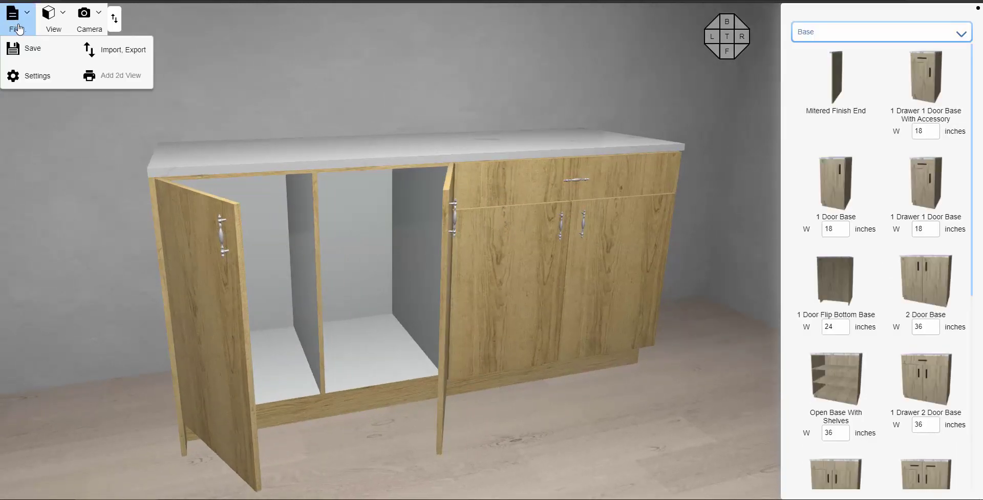
pyautogui.click(28, 77)
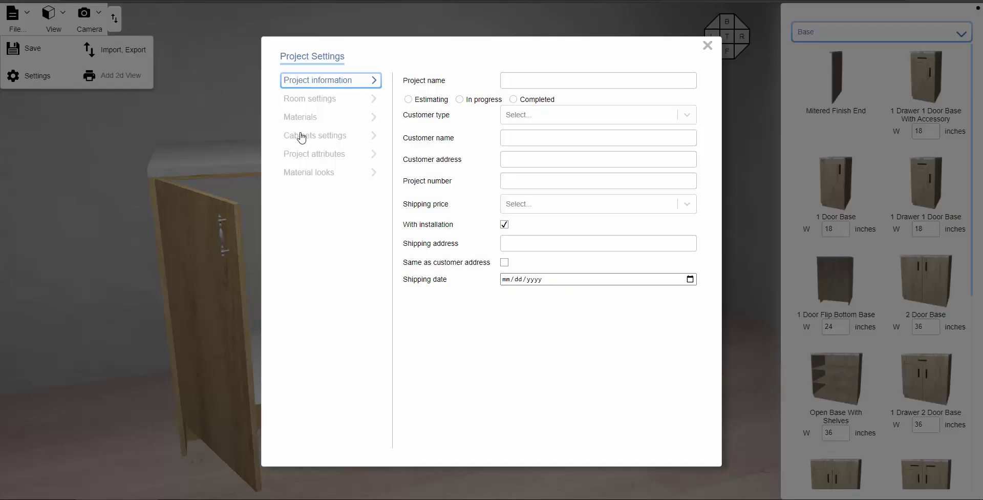
pyautogui.click(316, 119)
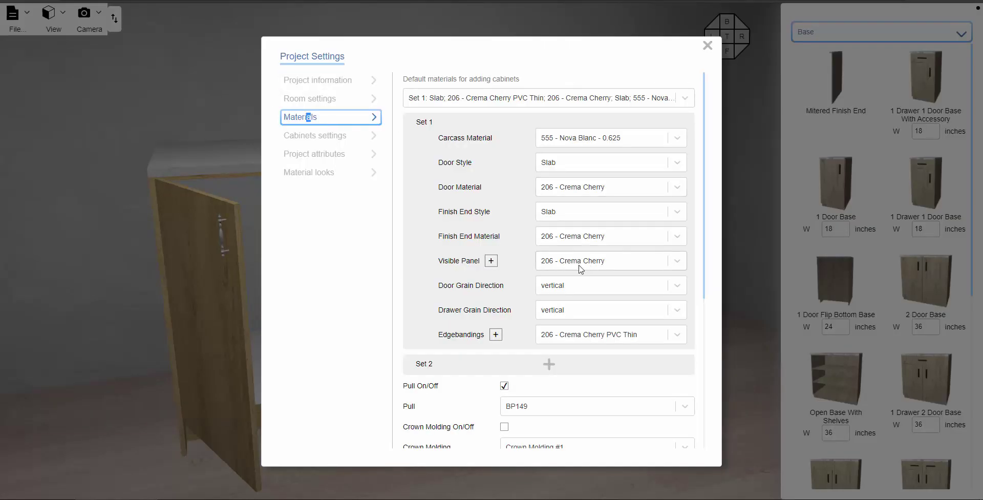
pyautogui.click(575, 291)
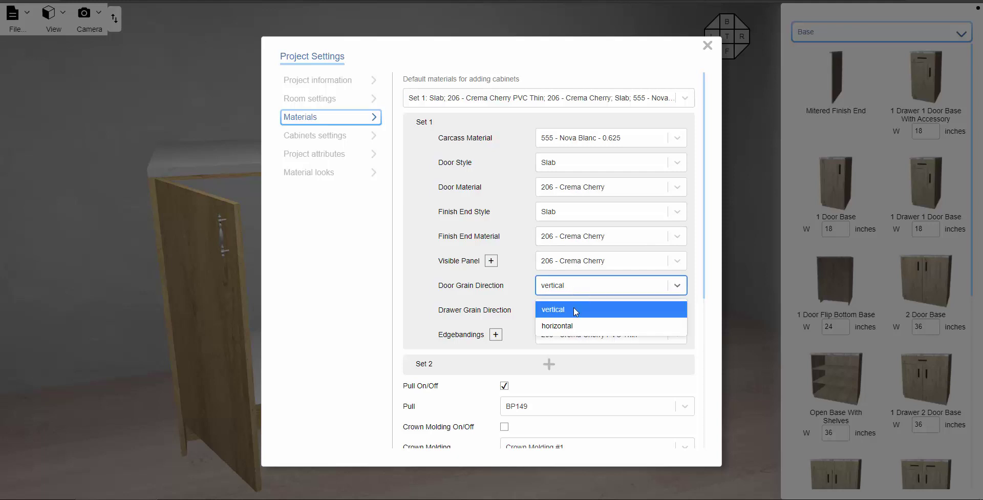
pyautogui.click(567, 326)
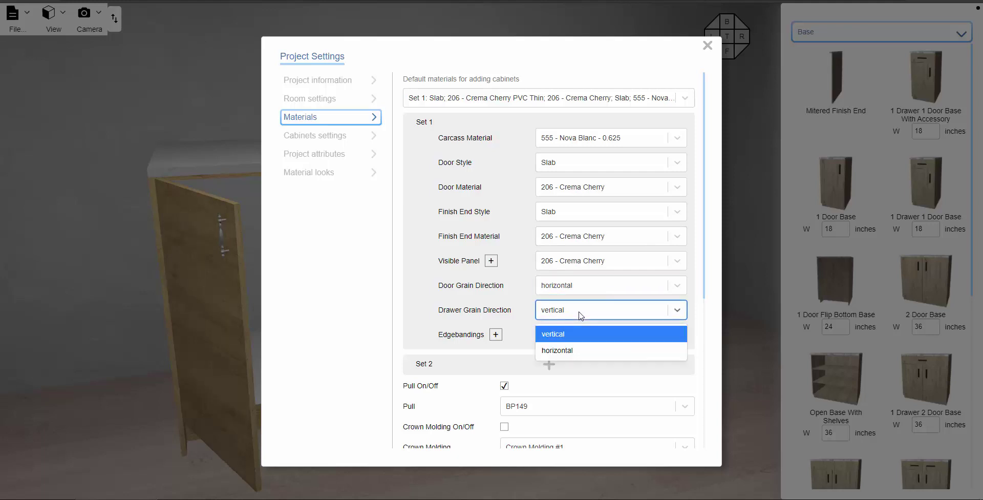
pyautogui.click(566, 350)
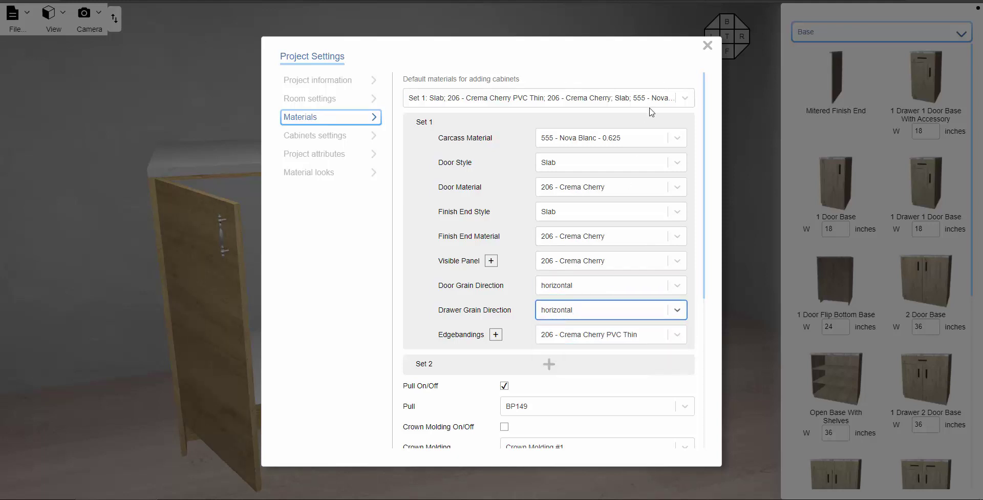
pyautogui.click(707, 46)
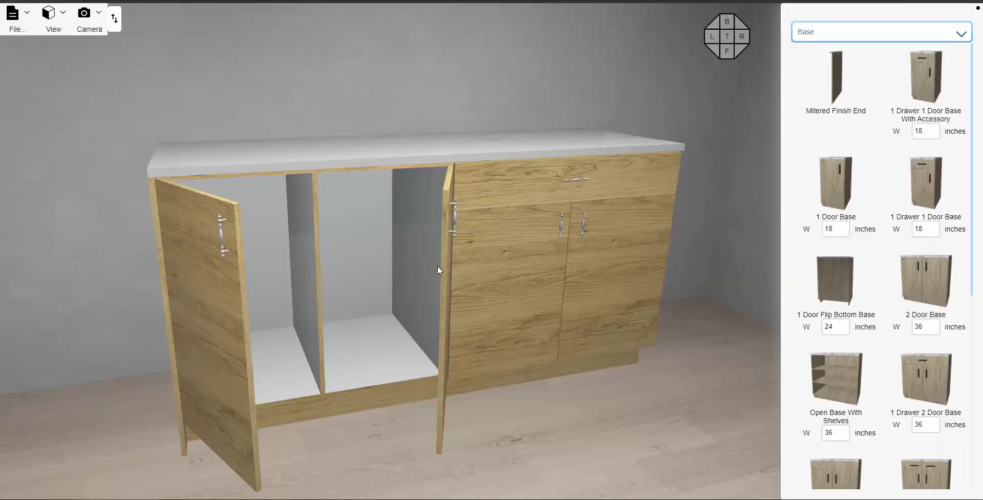
# Set the right cabinet's Two Doors grain direction to vertical in Part Properties
pyautogui.click(585, 244)
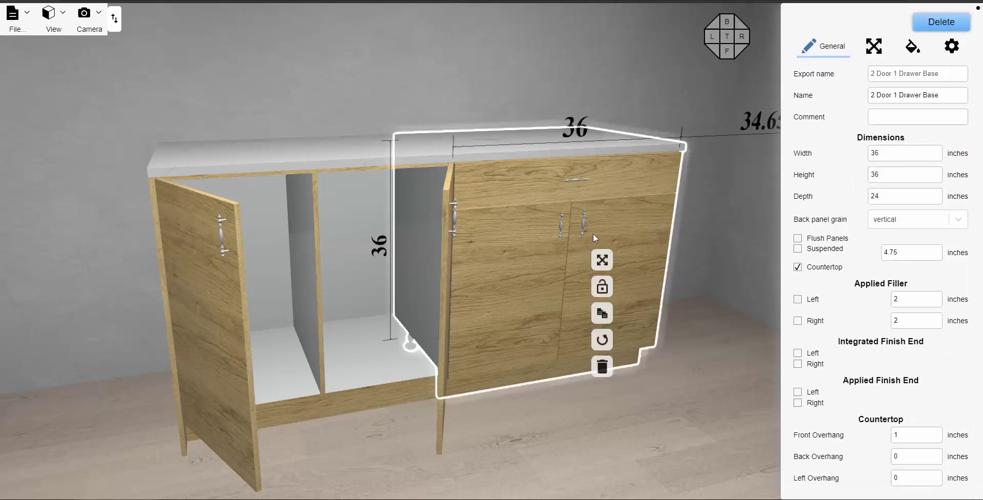
pyautogui.click(953, 51)
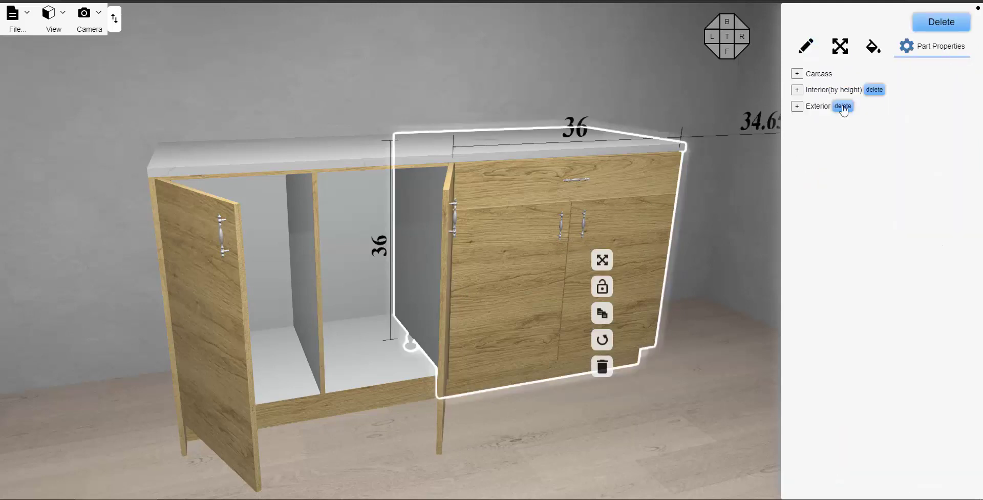
pyautogui.click(797, 106)
pyautogui.click(807, 138)
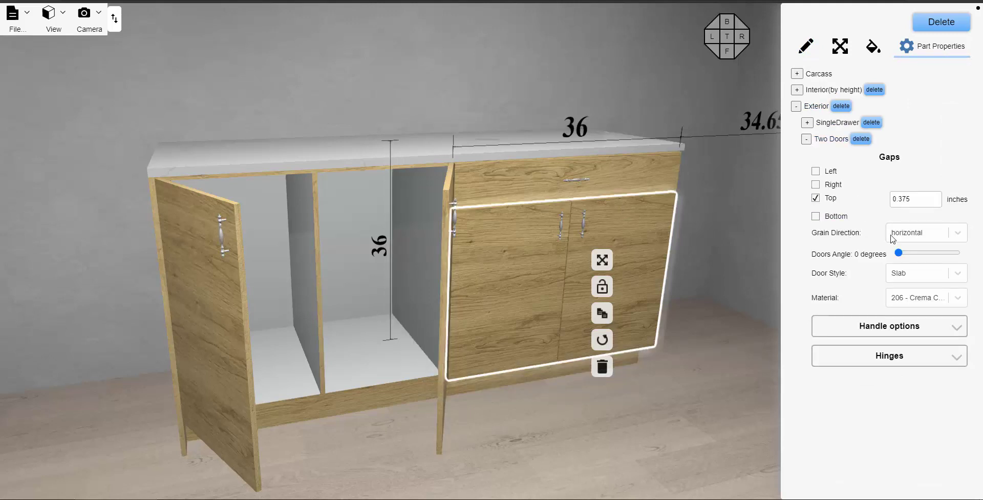
pyautogui.click(920, 236)
pyautogui.click(916, 260)
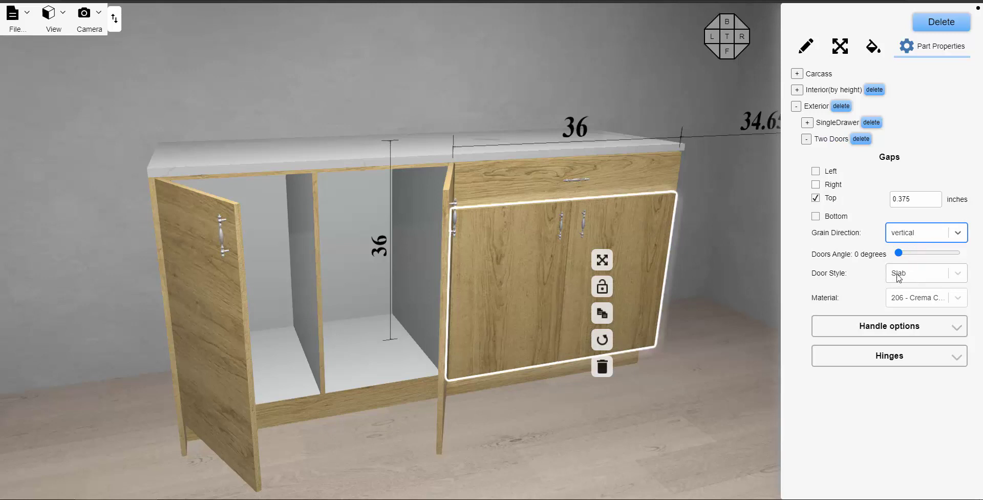
pyautogui.click(807, 139)
pyautogui.click(808, 123)
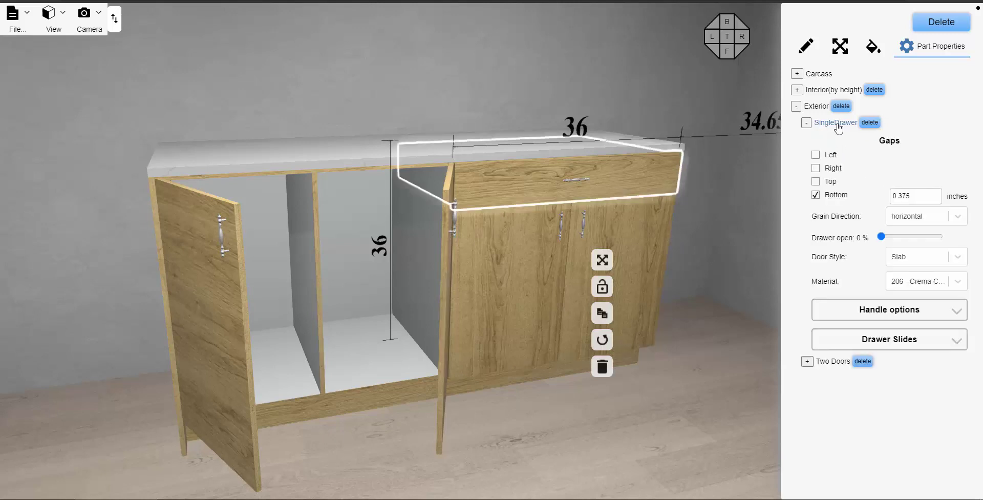
# Choose 123 - Charcoal as the drawer front material
pyautogui.click(958, 283)
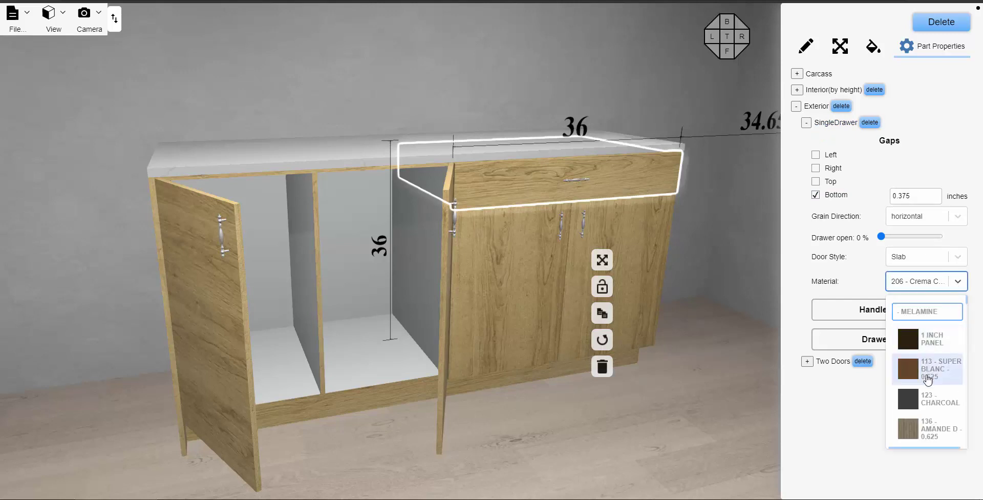
pyautogui.click(929, 398)
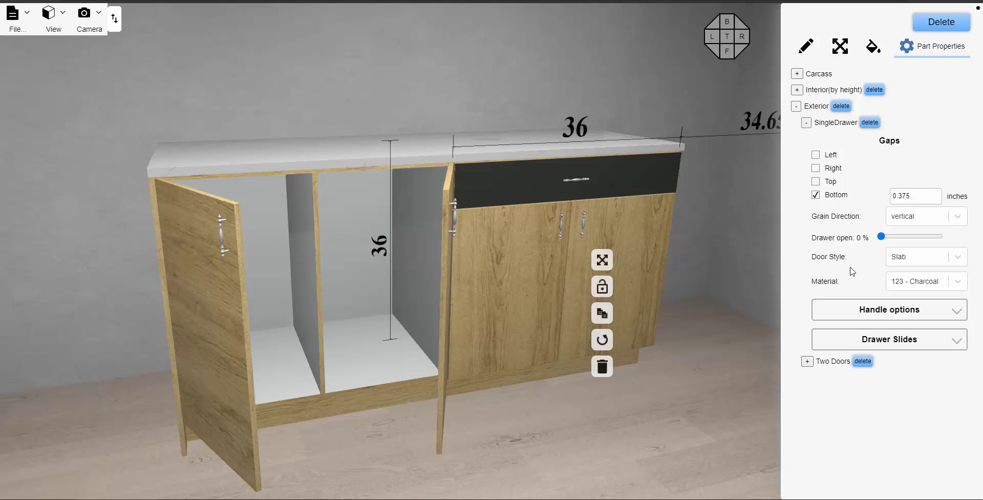
# Fit the drawer with the GRADE 2 14-5 bar handle and review its Handles material settings
pyautogui.click(955, 312)
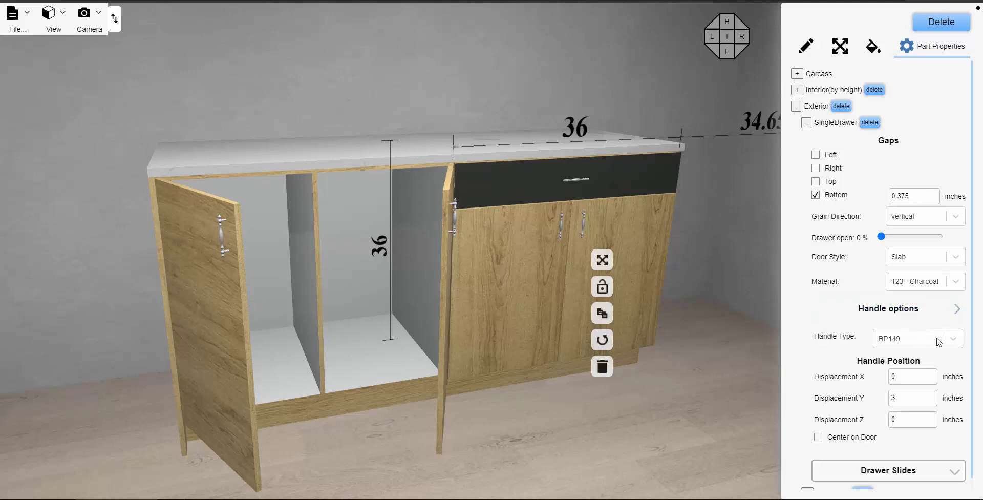
pyautogui.click(953, 339)
pyautogui.click(897, 390)
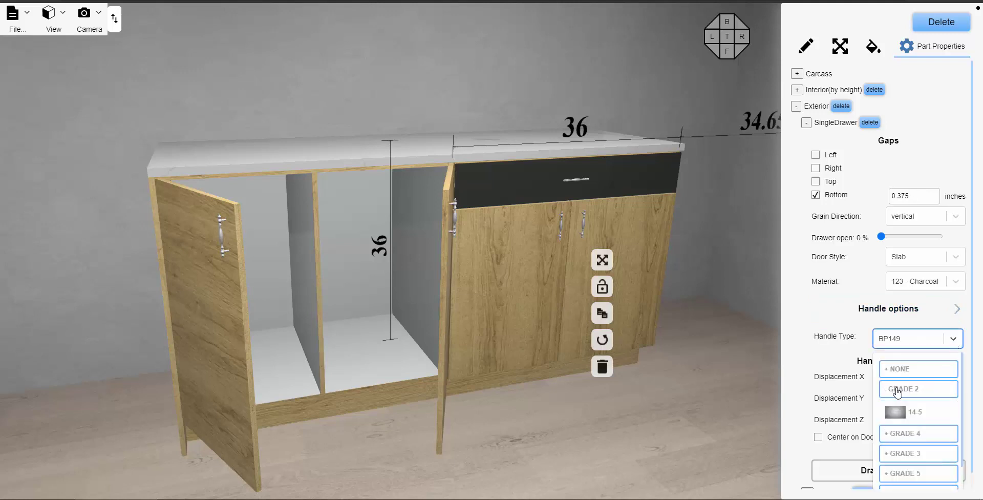
pyautogui.click(914, 412)
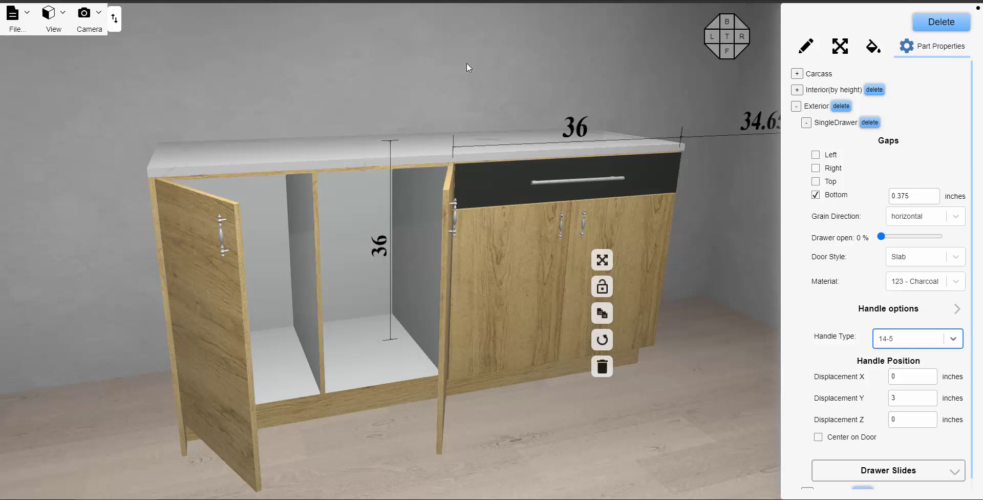
pyautogui.click(873, 47)
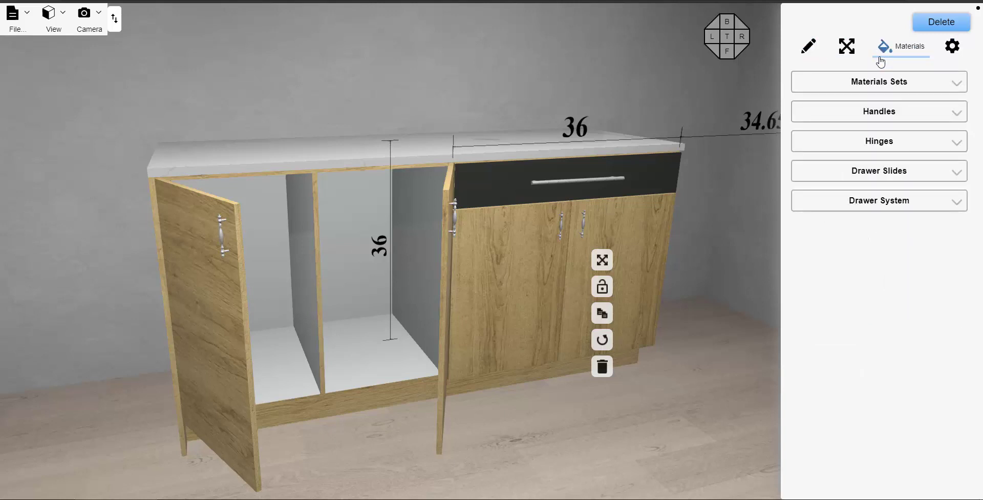
pyautogui.click(879, 112)
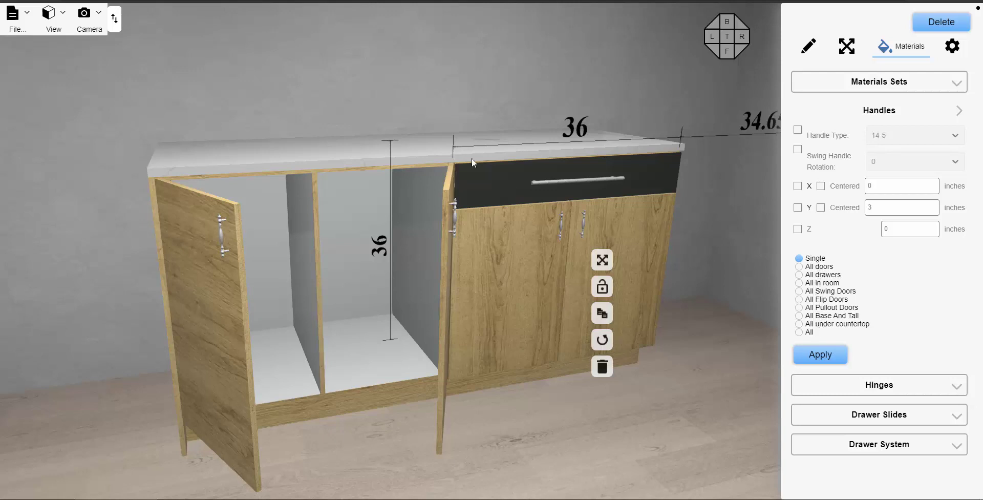
pyautogui.click(401, 100)
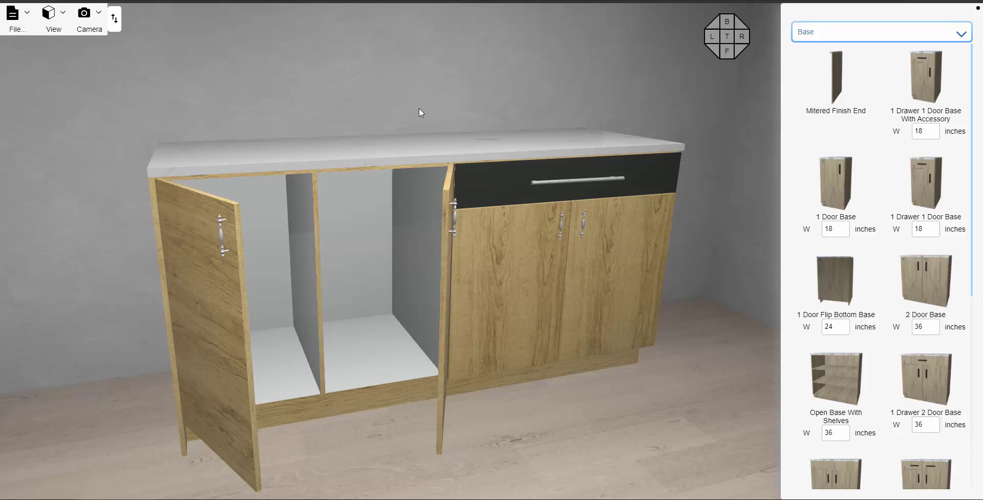
pyautogui.moveTo(472, 100); pyautogui.dragTo(448, 100)
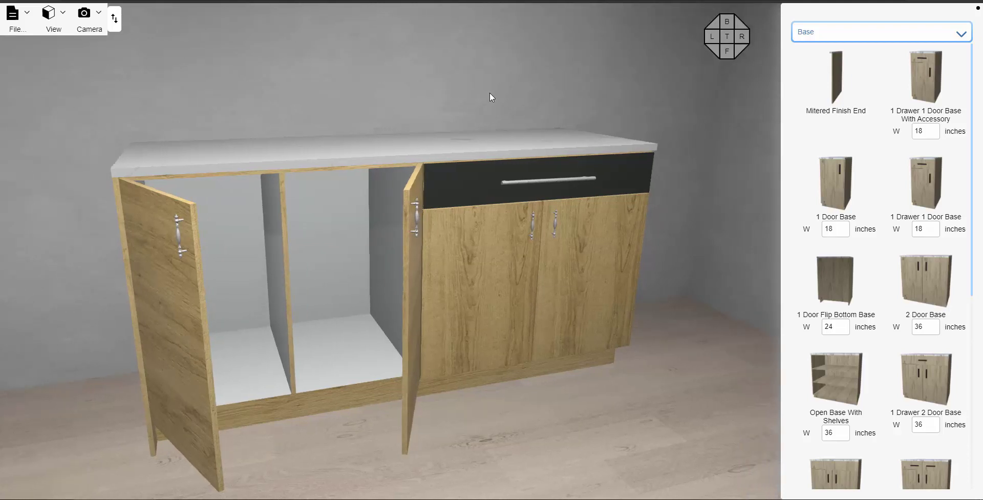